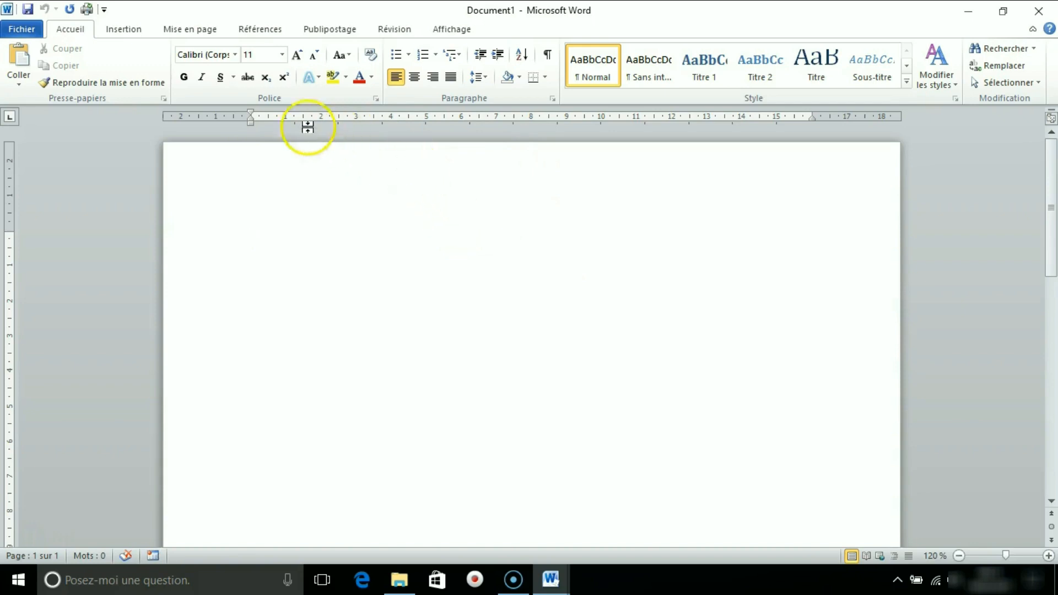
Step: Look through the New and Save & Send (Enregistrer et envoyer) pages of the file view, ending on the recent documents list
{"action": "left_click", "coordinate": [34, 35]}
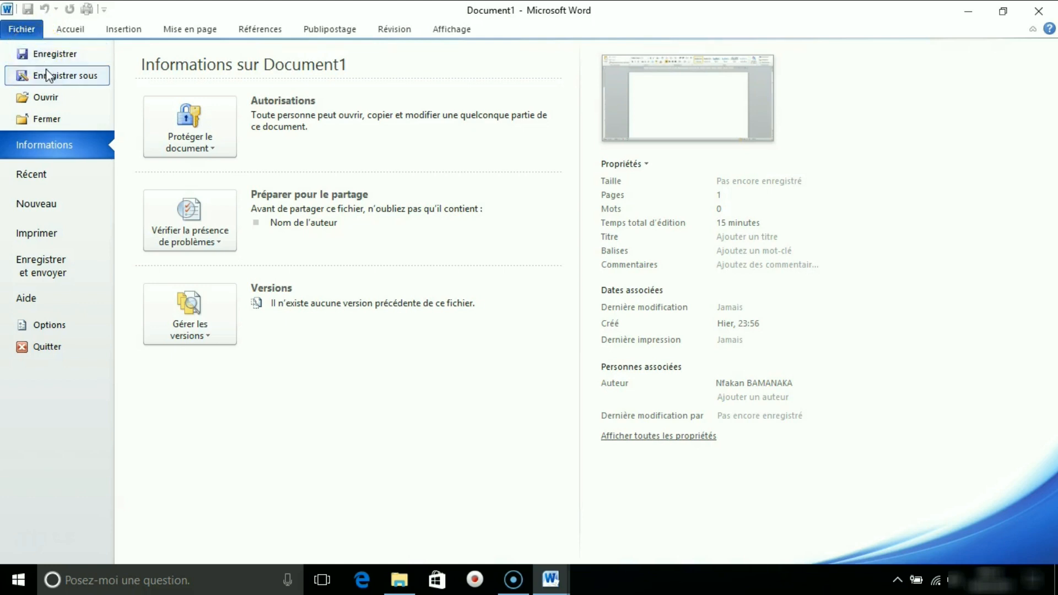
{"action": "left_click", "coordinate": [59, 176]}
{"action": "left_click", "coordinate": [82, 214]}
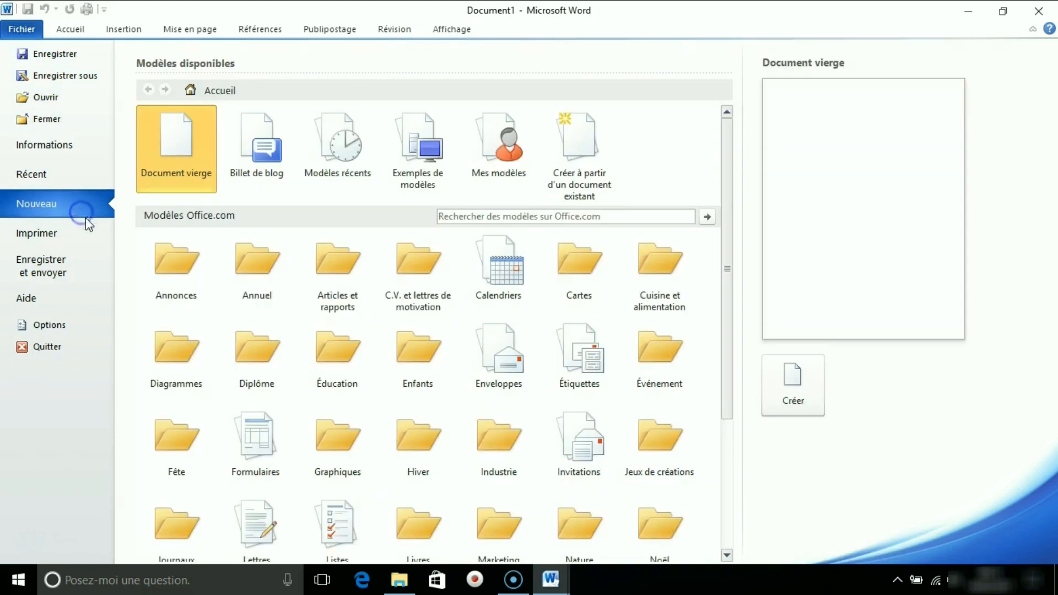
{"action": "left_click", "coordinate": [75, 265]}
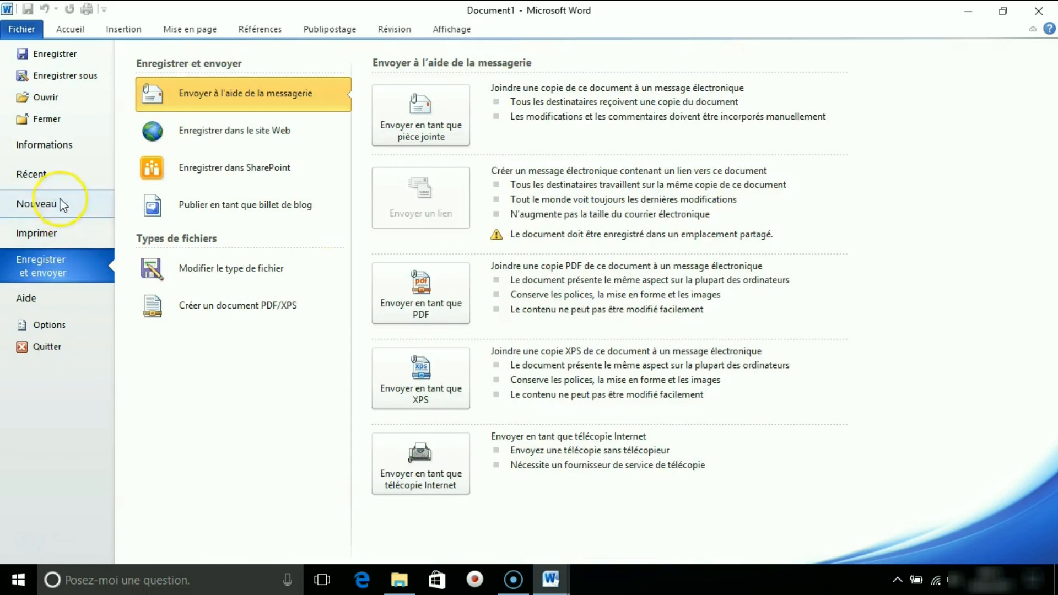
{"action": "left_click", "coordinate": [57, 181]}
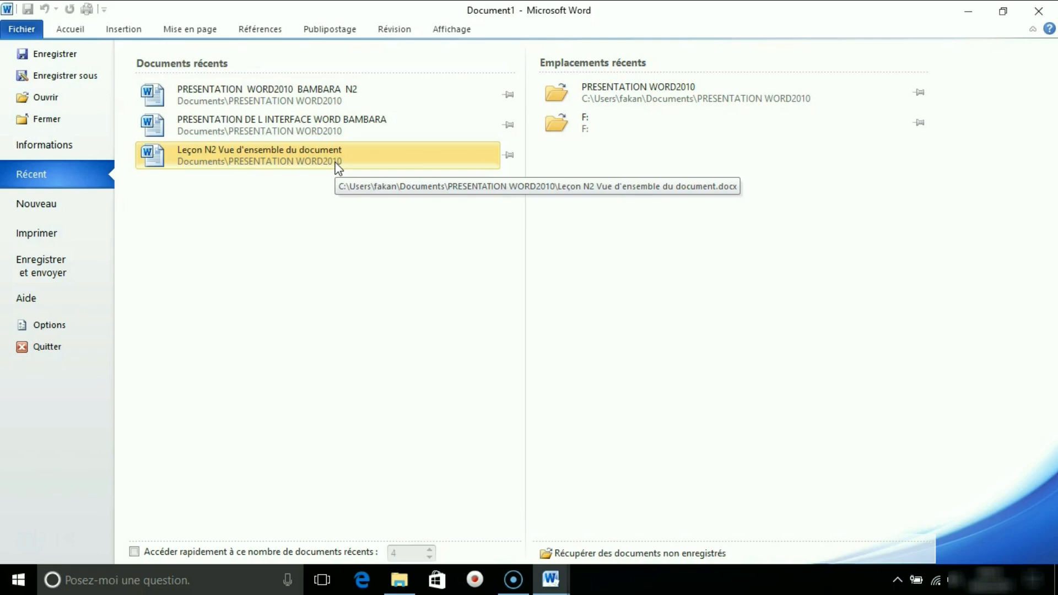
Step: Pin PRESENTATION WORD2010 BAMBARA N2 in the recent documents list and unpin it again
{"action": "left_click", "coordinate": [508, 95]}
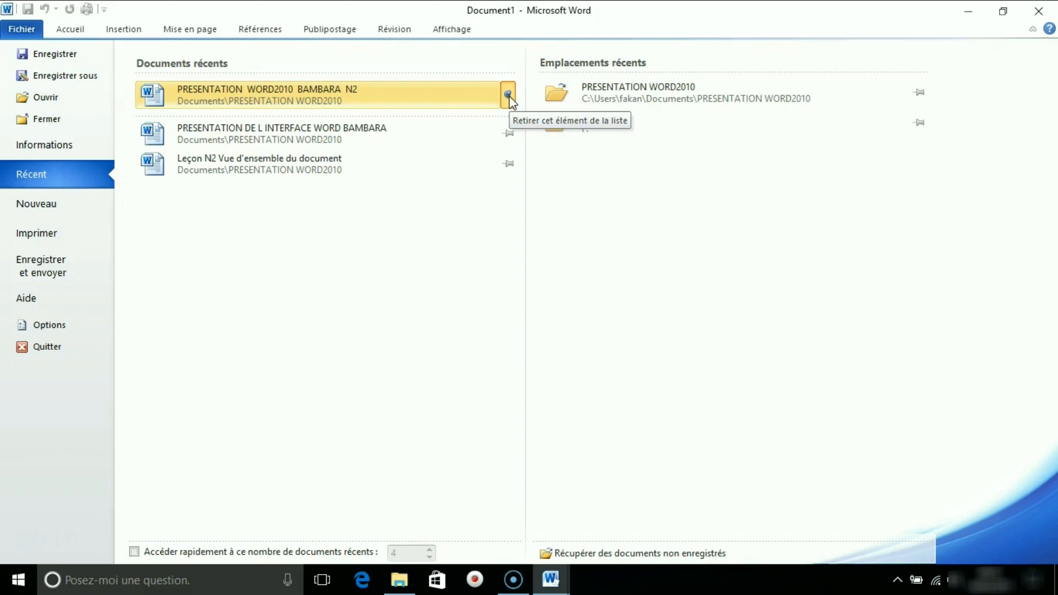
{"action": "left_click", "coordinate": [509, 96]}
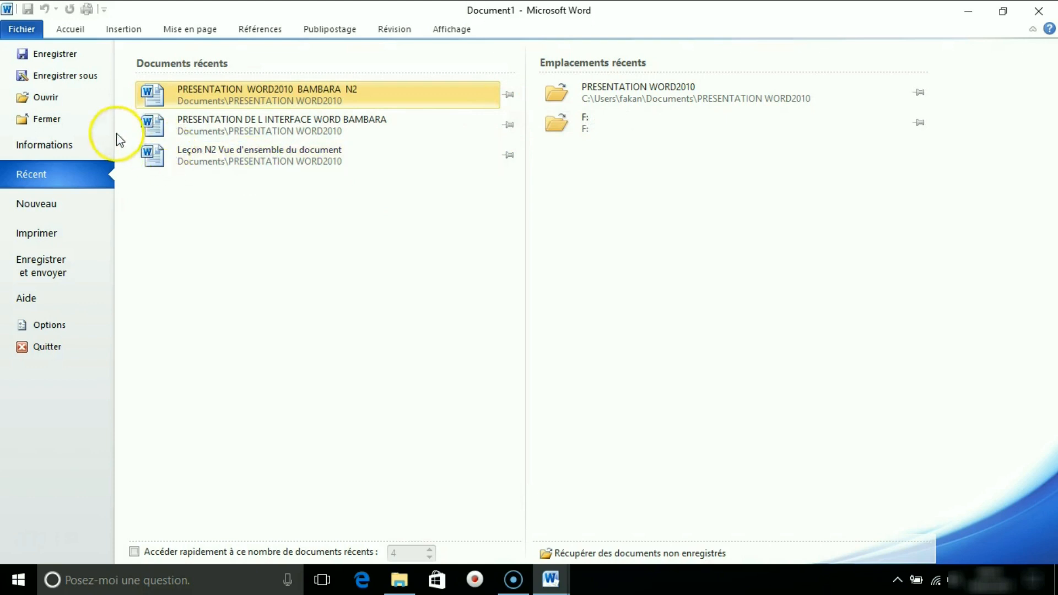
Step: Preview the content of PRESENTATION WORD2010 BAMBARA N2 in the Open dialog's preview pane and open that document
{"action": "left_click", "coordinate": [42, 98]}
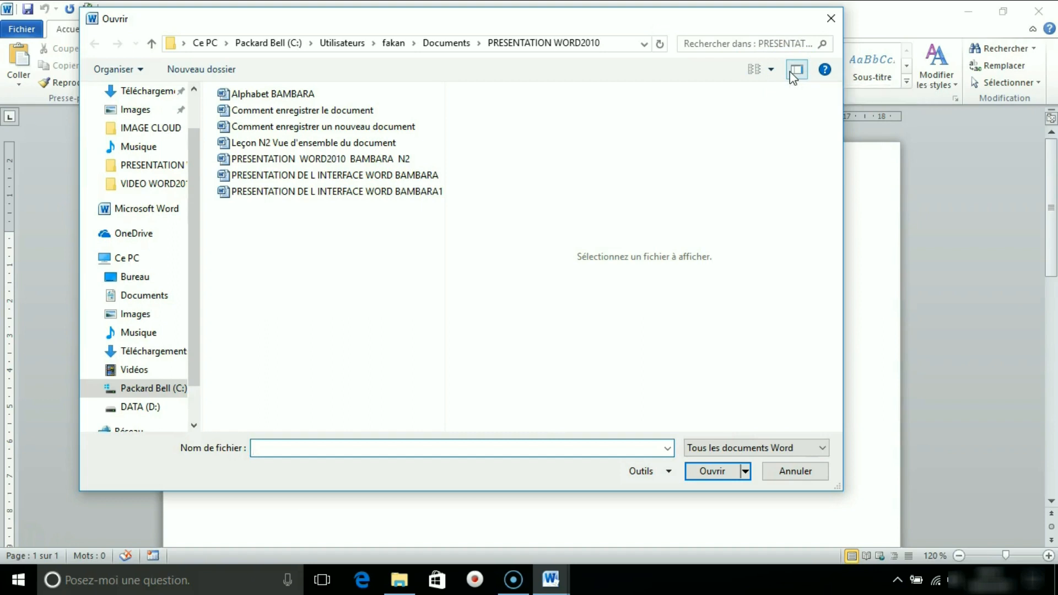
{"action": "left_click", "coordinate": [318, 160]}
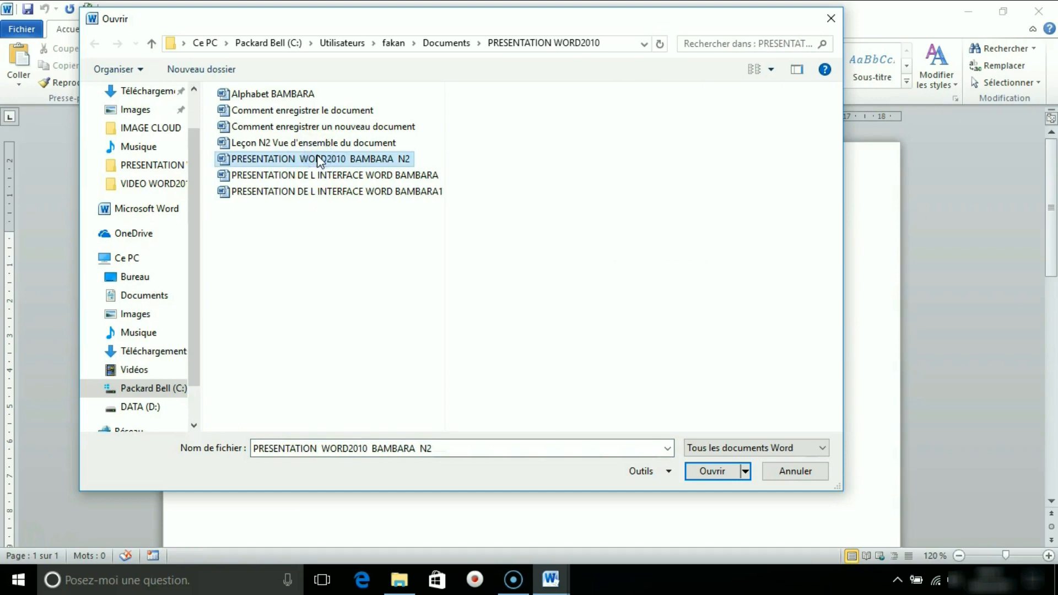
{"action": "left_click", "coordinate": [796, 70]}
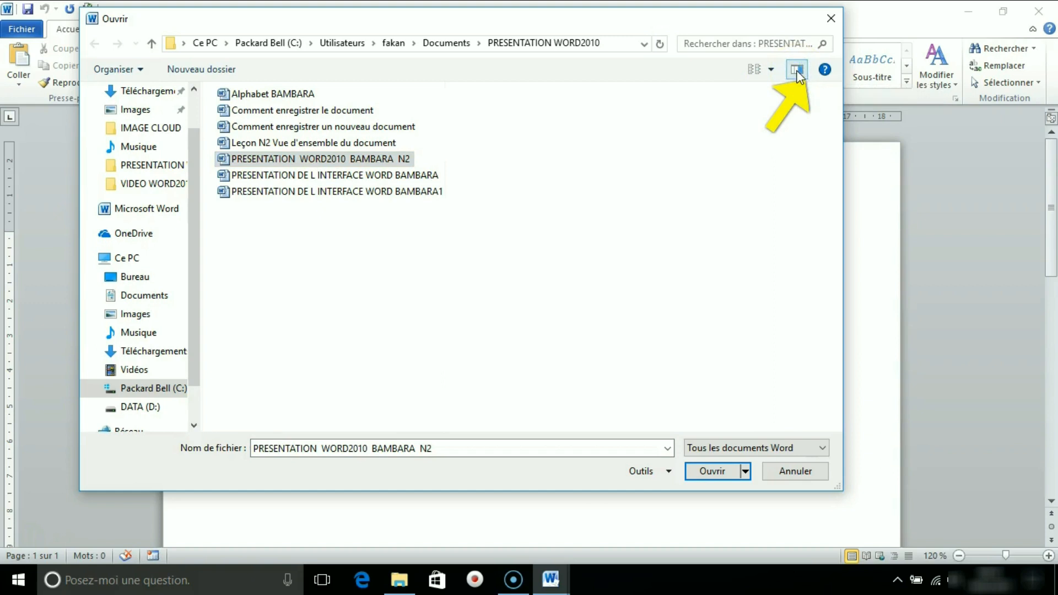
{"action": "left_click", "coordinate": [295, 158]}
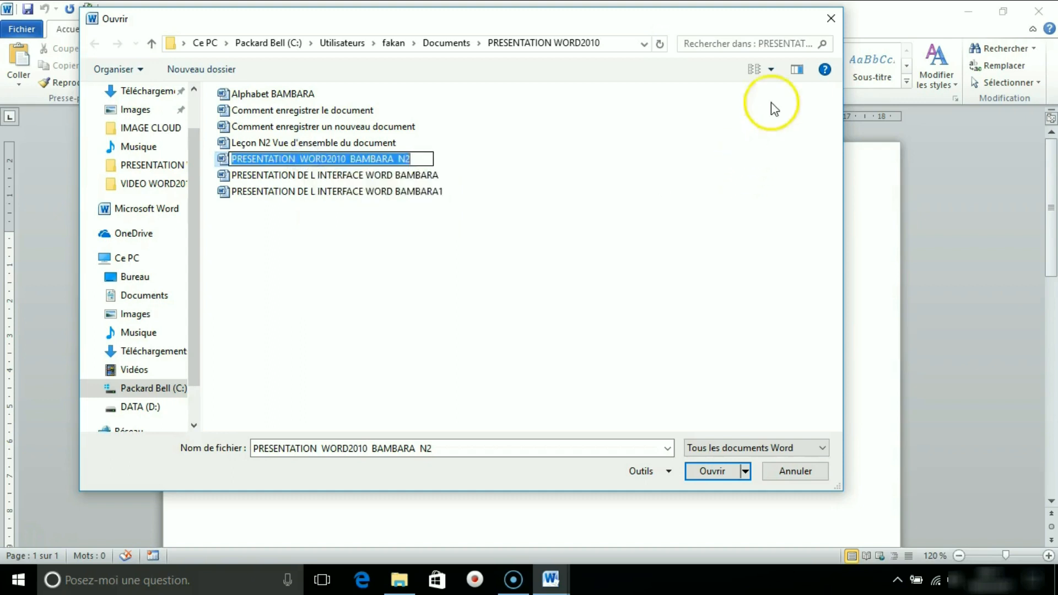
{"action": "left_click", "coordinate": [796, 70]}
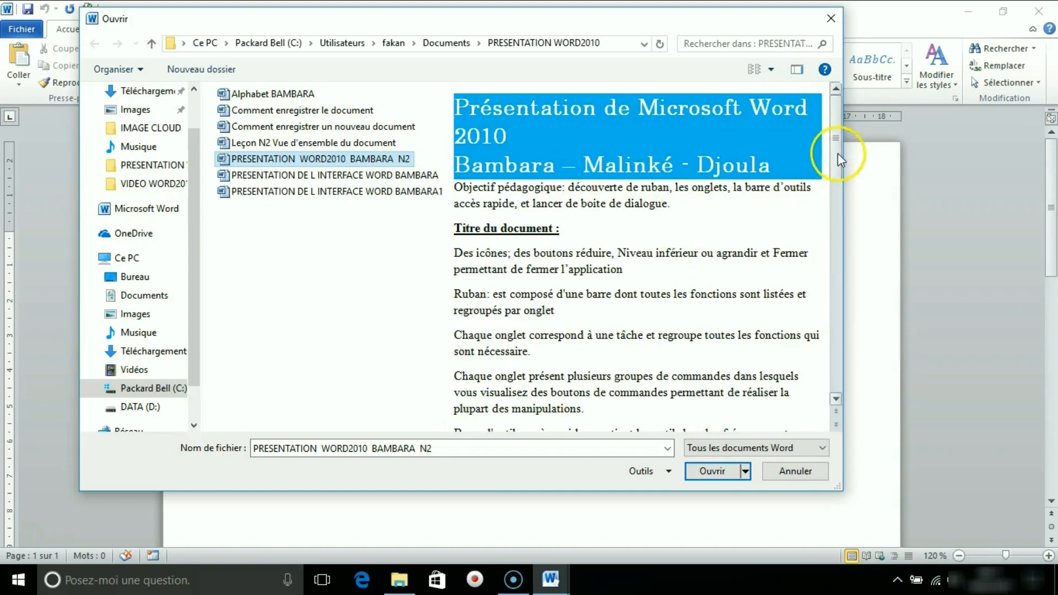
{"action": "left_click_drag", "start_coordinate": [835, 137], "coordinate": [836, 220]}
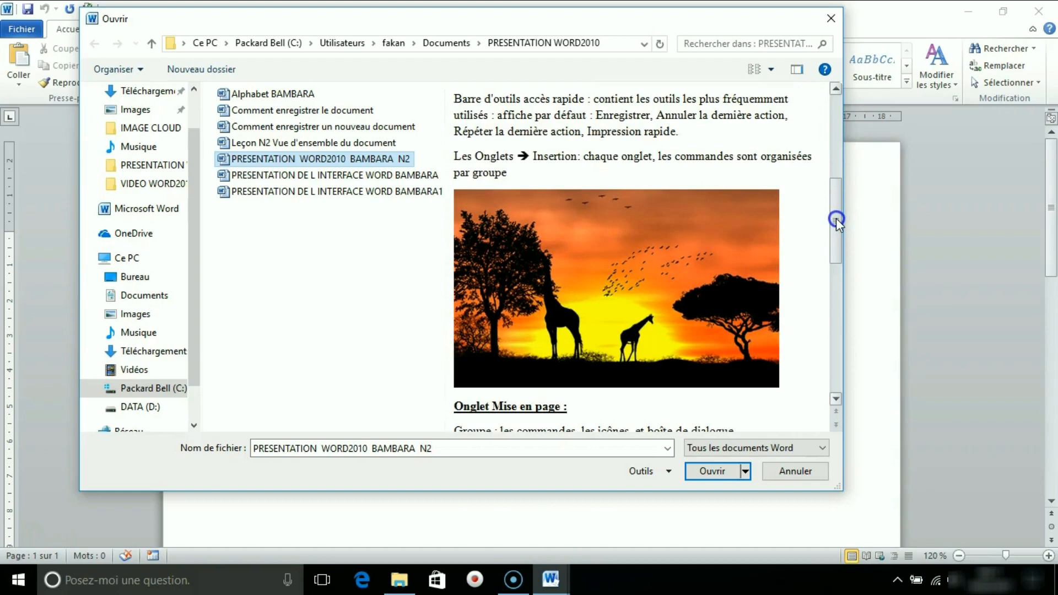
{"action": "left_click", "coordinate": [719, 475]}
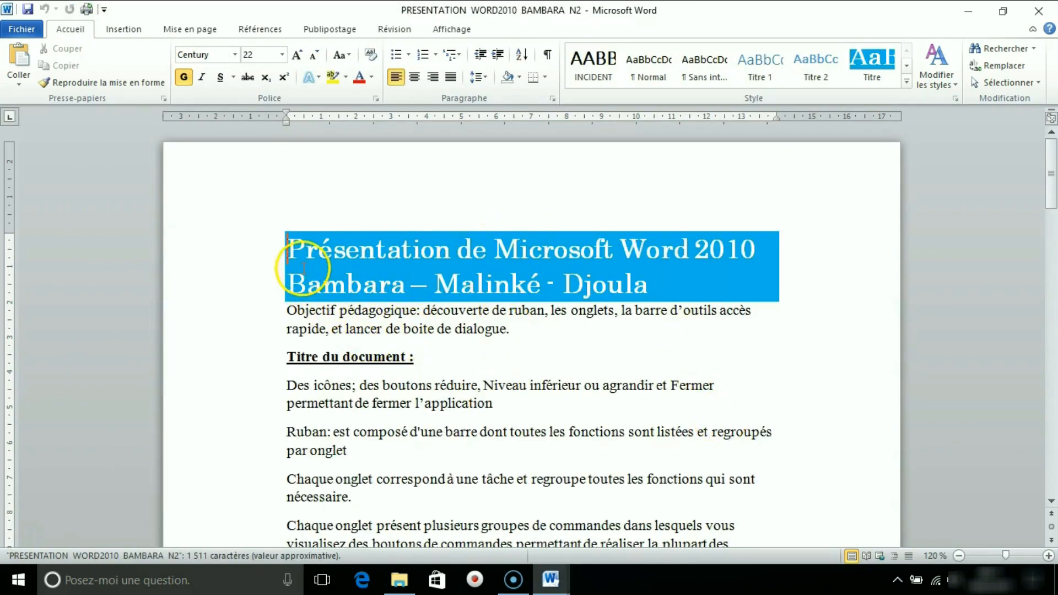
Step: Center the document title "Présentation de Microsoft Word 2010 Bambara – Malinké - Djoula"
{"action": "left_click", "coordinate": [290, 249]}
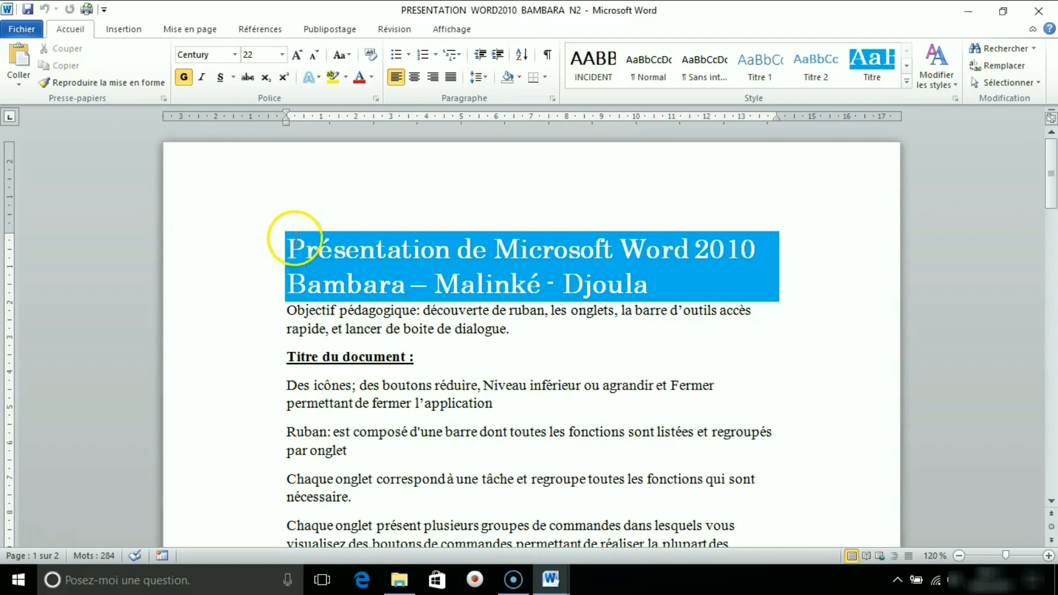
{"action": "double_click", "coordinate": [290, 248]}
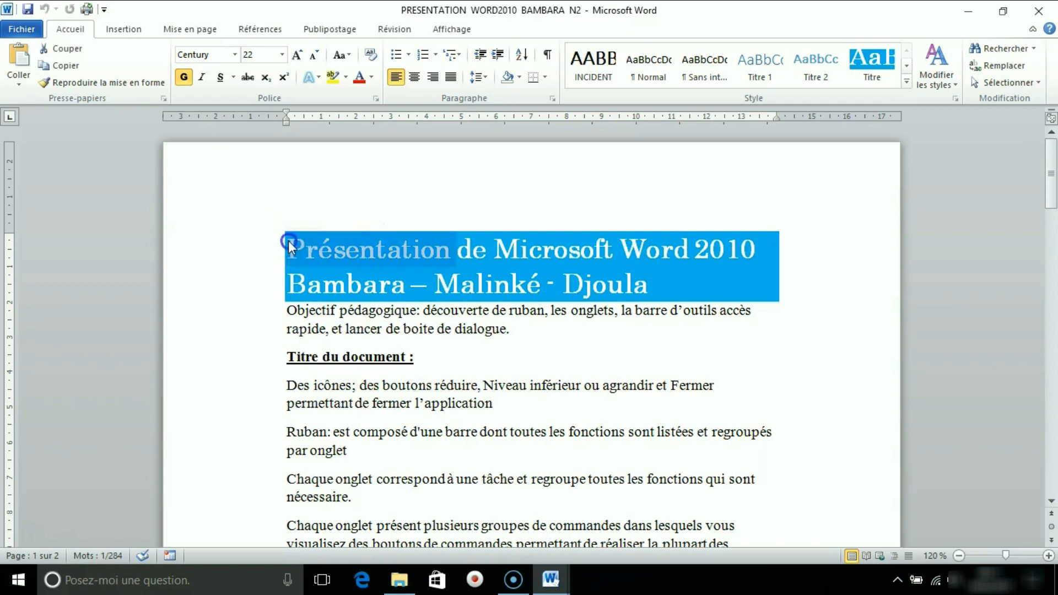
{"action": "left_click", "coordinate": [291, 249]}
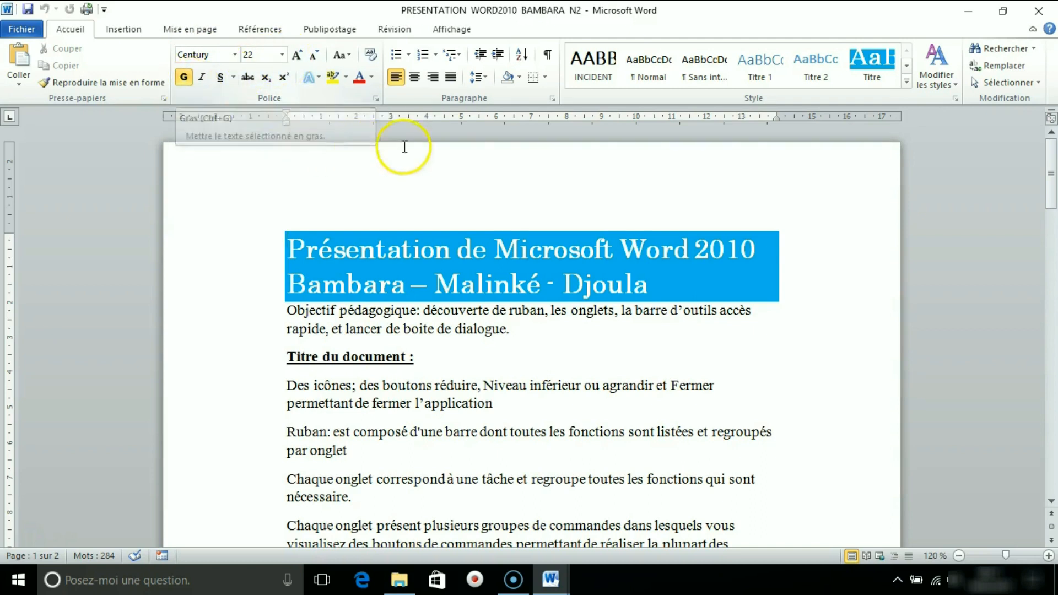
{"action": "left_click", "coordinate": [414, 78]}
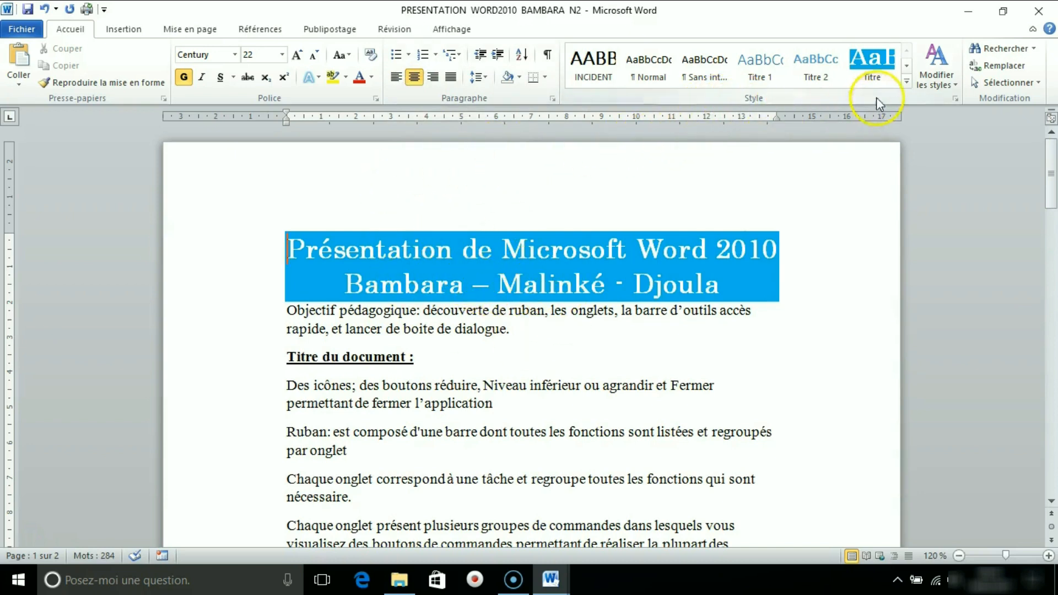
{"action": "left_click", "coordinate": [880, 58]}
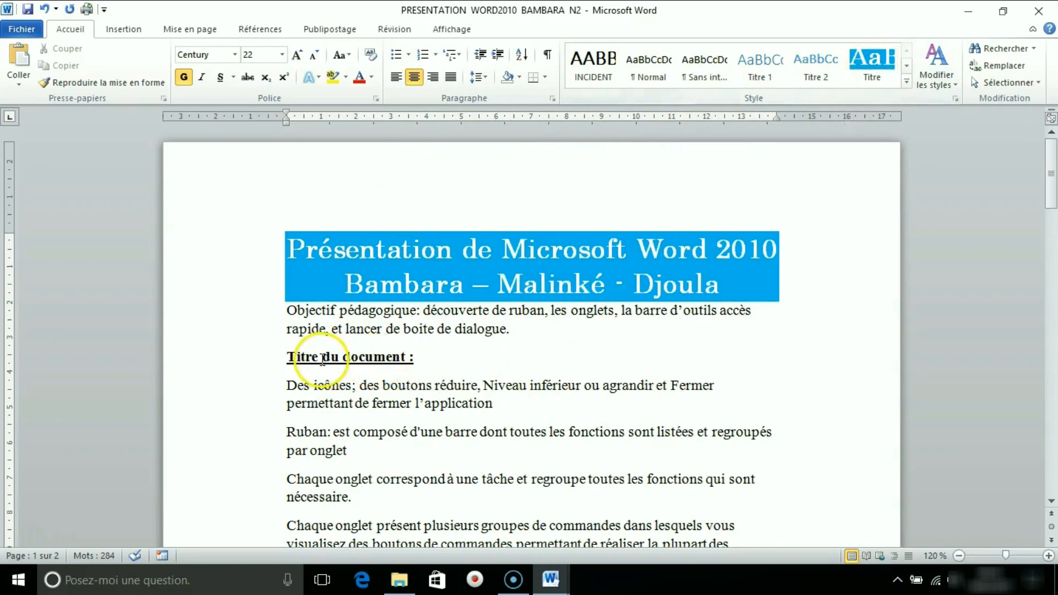
Step: Justify the underlined heading "Titre du document :" and deselect it
{"action": "left_click", "coordinate": [262, 365]}
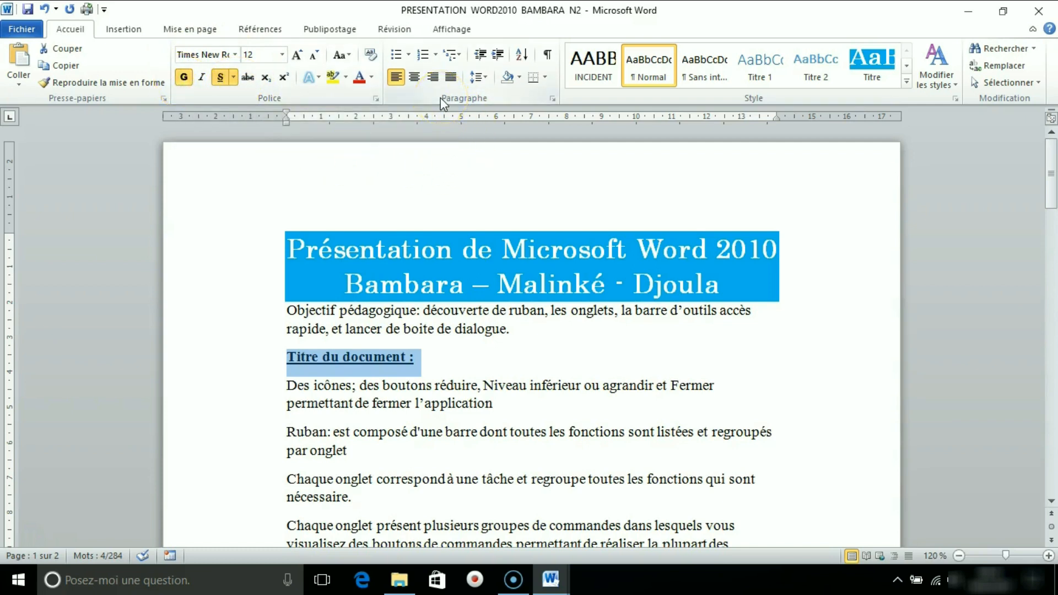
{"action": "left_click", "coordinate": [395, 78]}
{"action": "key", "text": "ctrl+j"}
{"action": "left_click", "coordinate": [493, 132]}
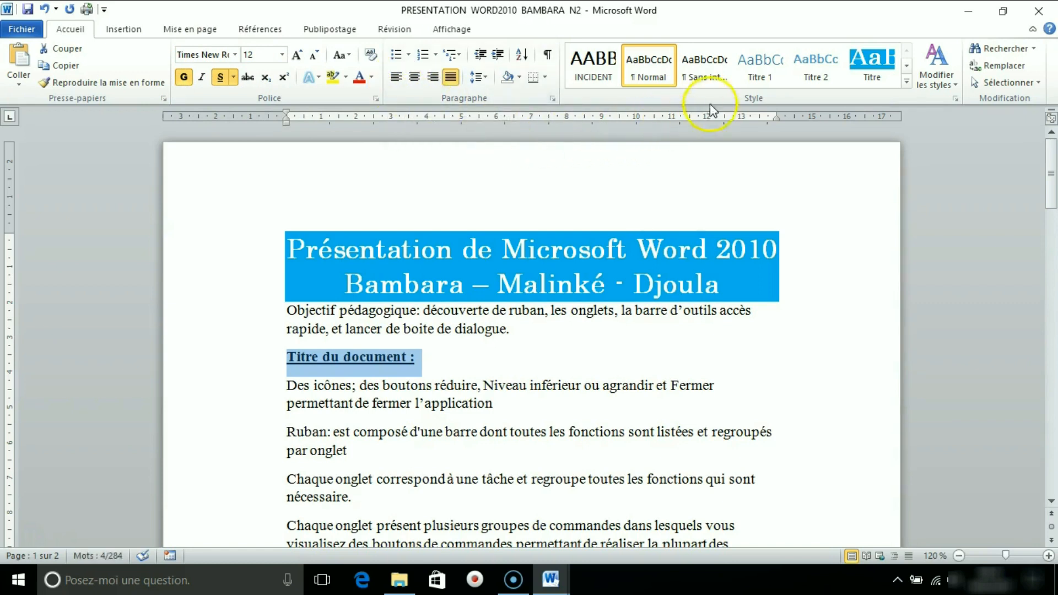
{"action": "left_click", "coordinate": [705, 65]}
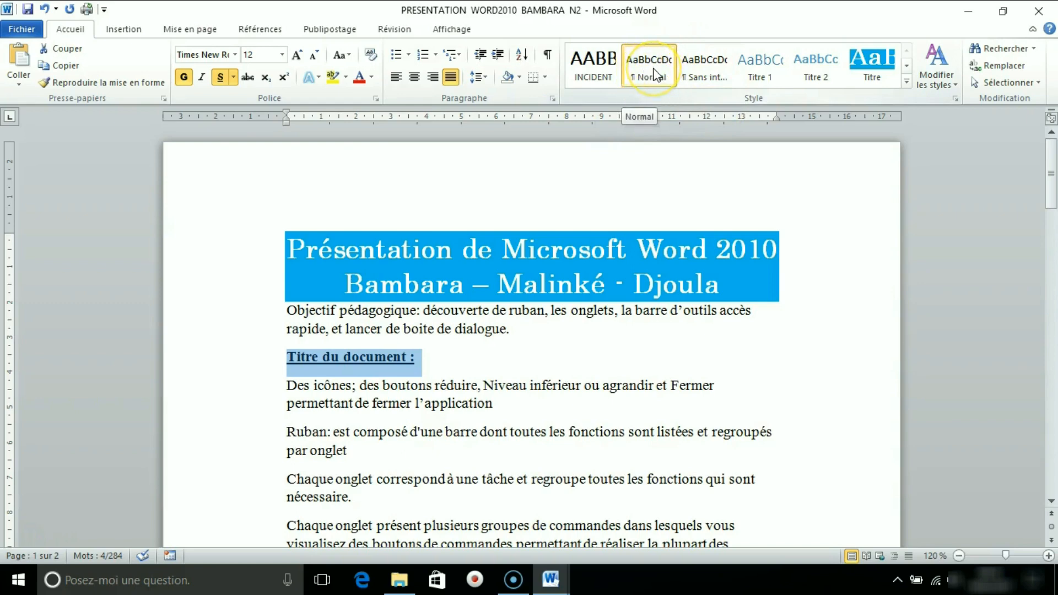
{"action": "left_click", "coordinate": [616, 353]}
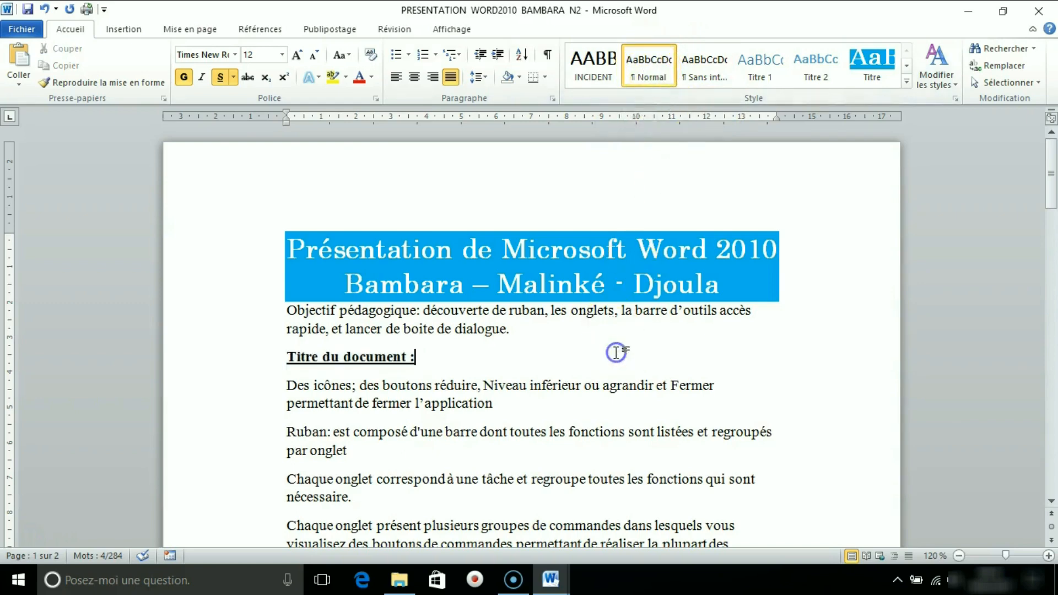
Step: Select the giraffe sunset picture to bring up its picture tools, deselect it and select it again
{"action": "scroll", "coordinate": [617, 353], "scroll_direction": "down", "scroll_amount": 5}
{"action": "scroll", "coordinate": [617, 353], "scroll_direction": "down", "scroll_amount": 3}
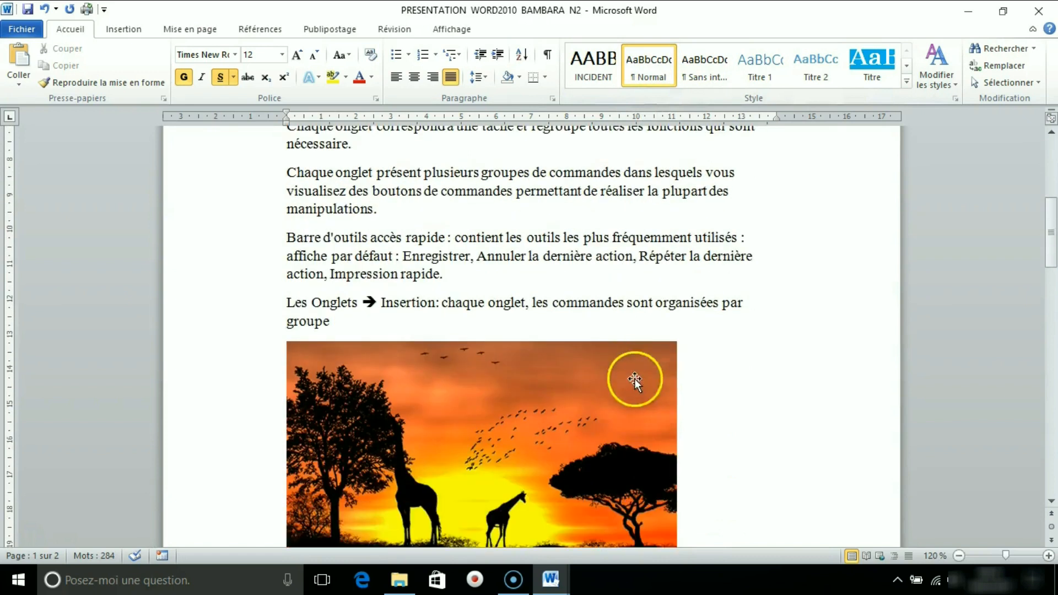
{"action": "left_click", "coordinate": [572, 414]}
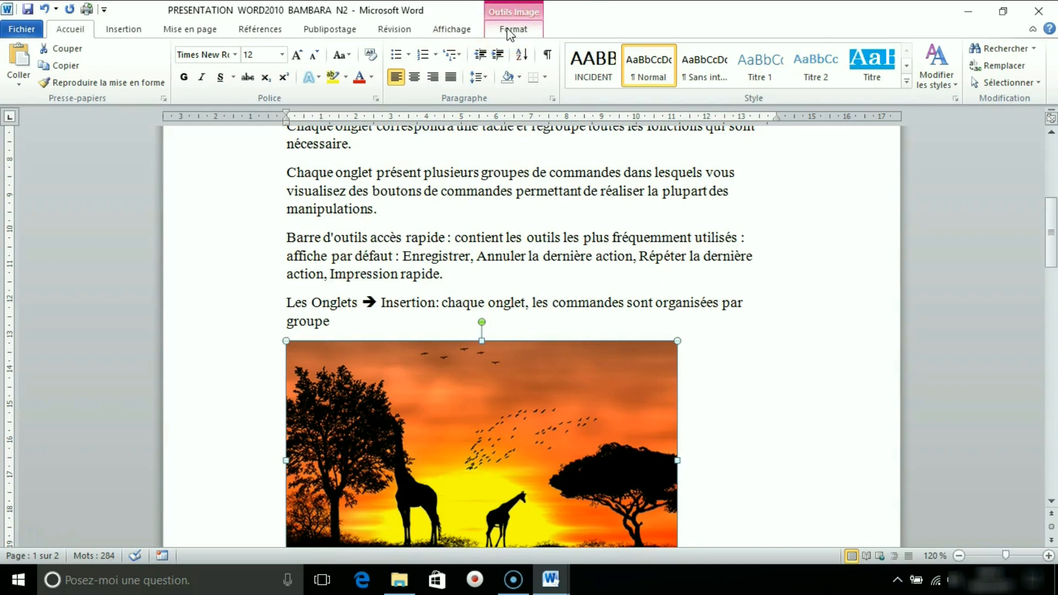
{"action": "left_click", "coordinate": [737, 367]}
{"action": "scroll", "coordinate": [737, 367], "scroll_direction": "down", "scroll_amount": 1}
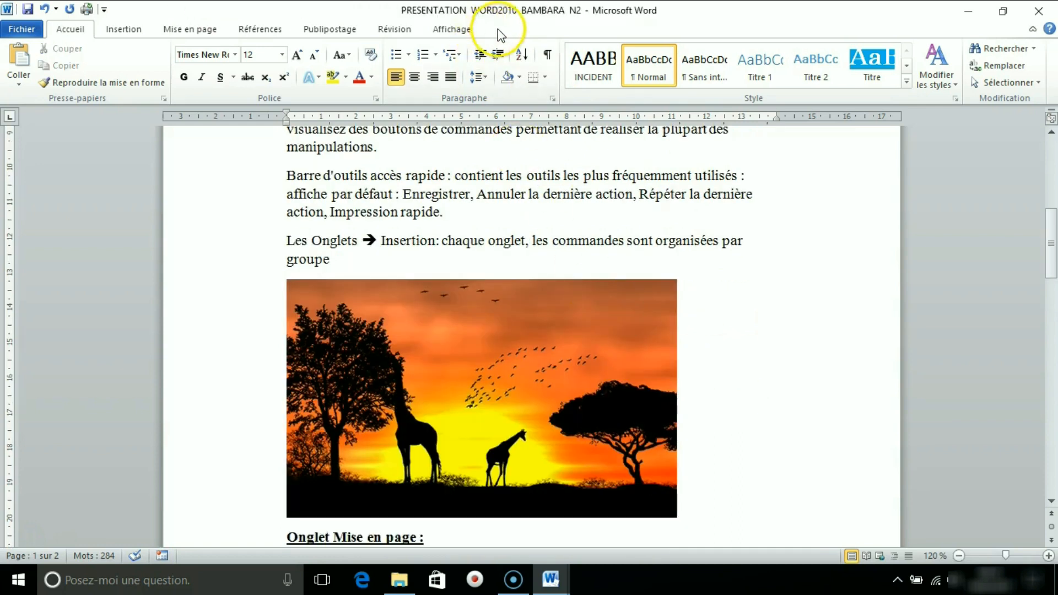
{"action": "left_click", "coordinate": [584, 338]}
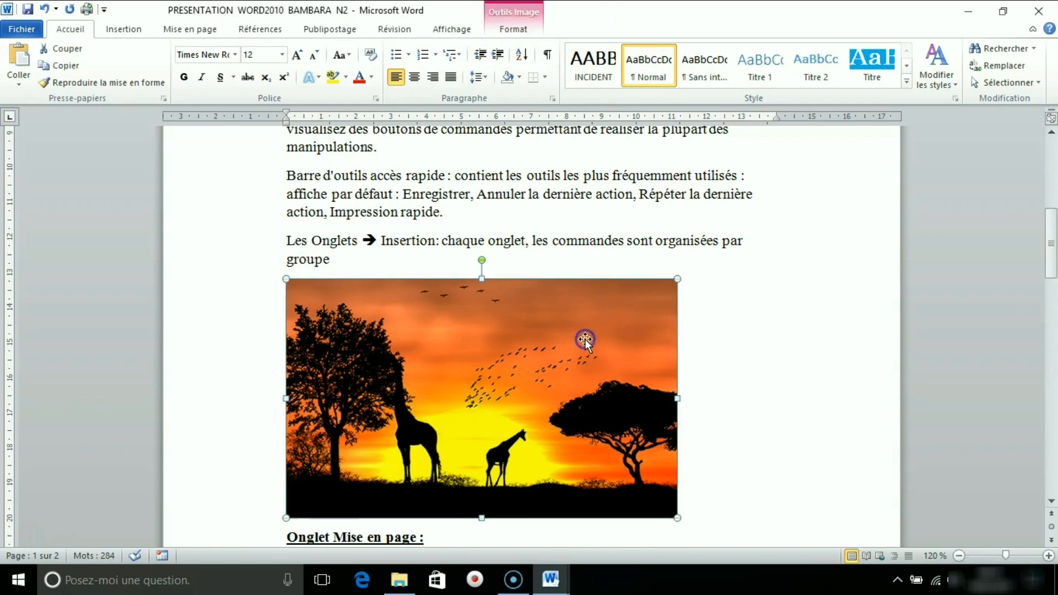
Step: Select the Ventes pie chart on the second page to bring up its chart tools
{"action": "scroll", "coordinate": [584, 339], "scroll_direction": "down", "scroll_amount": 9}
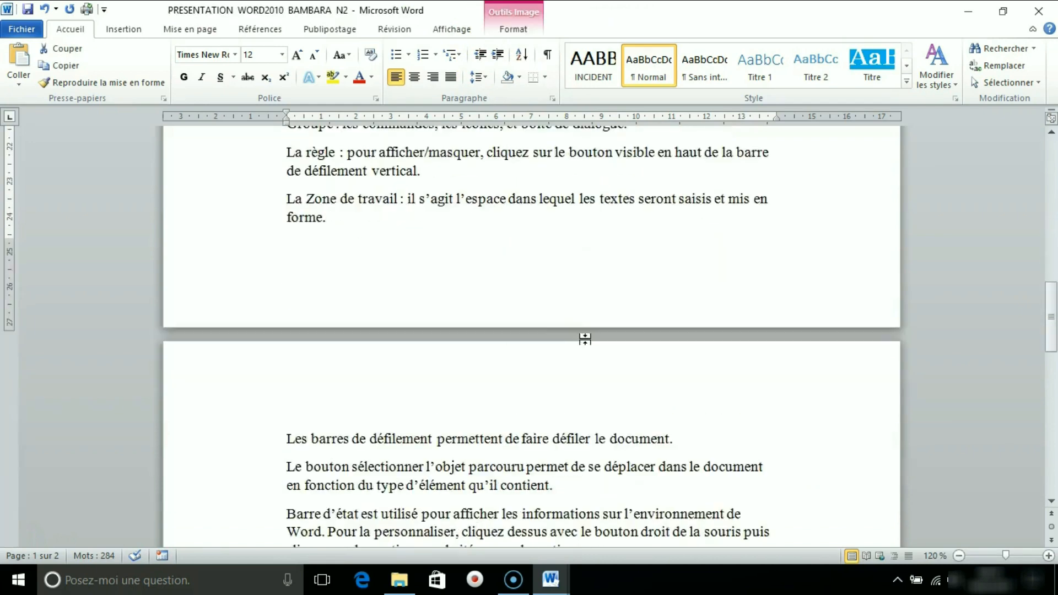
{"action": "scroll", "coordinate": [585, 339], "scroll_direction": "down", "scroll_amount": 6}
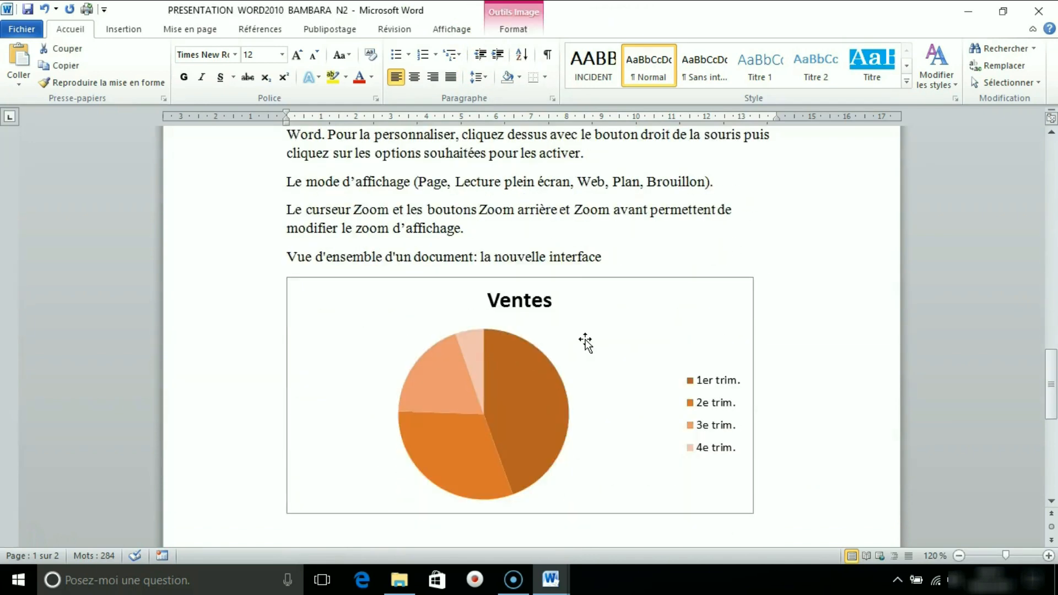
{"action": "left_click", "coordinate": [634, 364]}
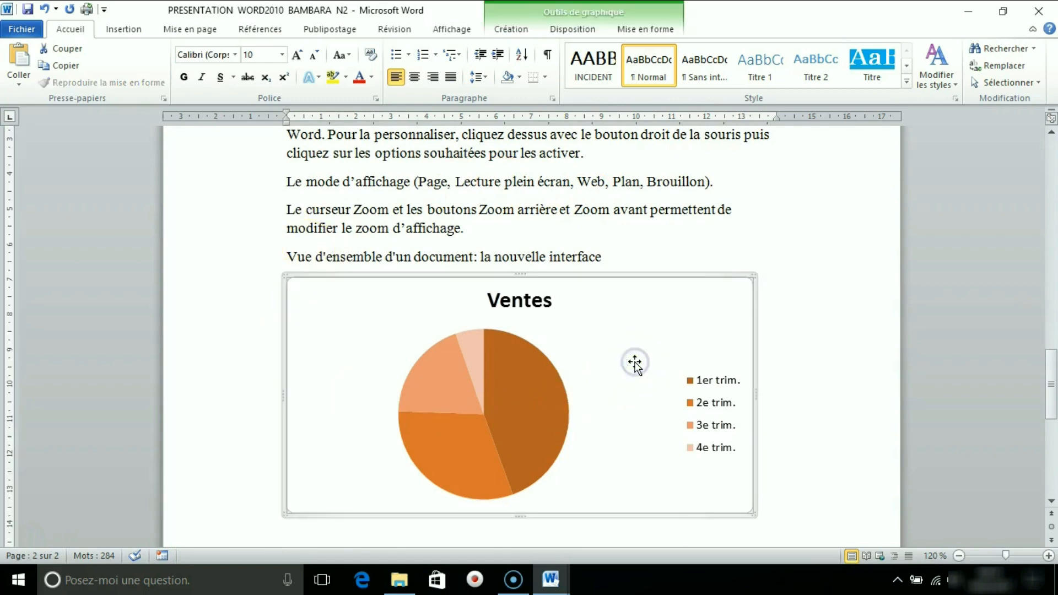